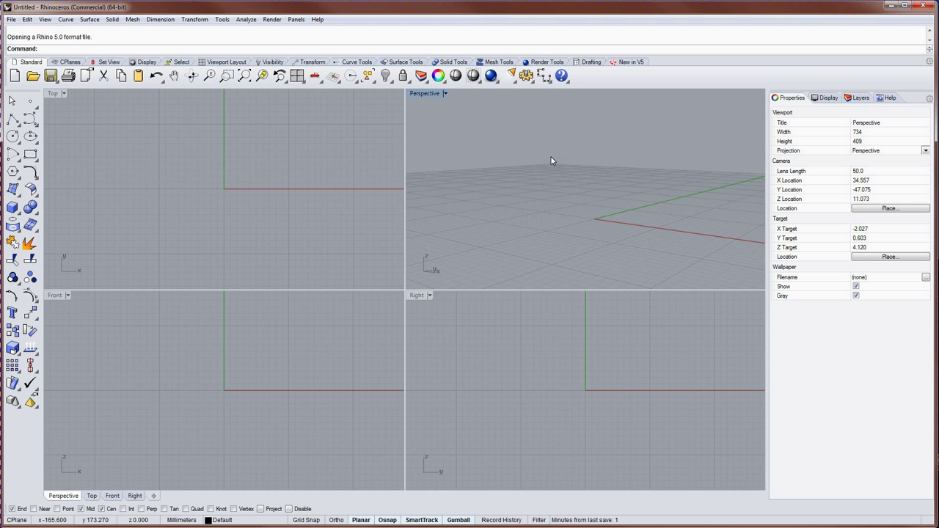
- Activate the Top, Front and Right viewports in turn, then Perspective, and edit its lens length
left_click(244, 202)
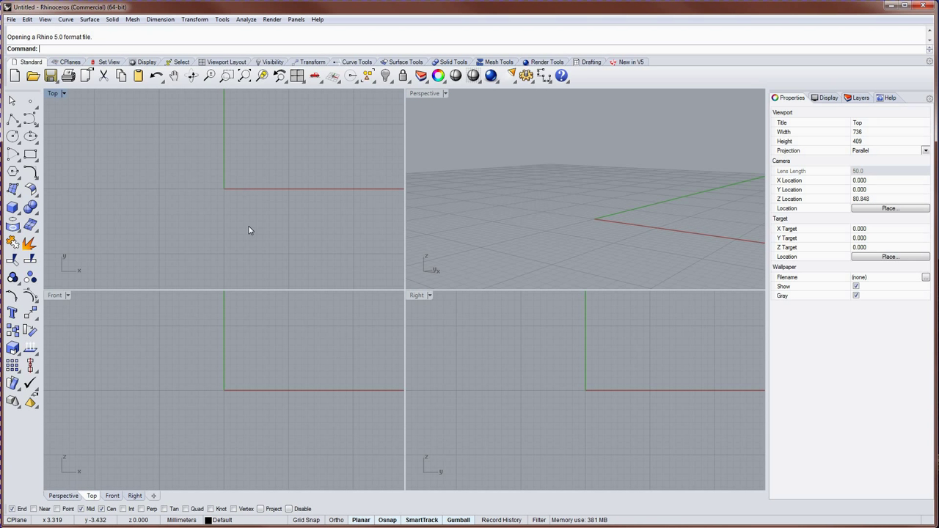
left_click(255, 345)
left_click(522, 334)
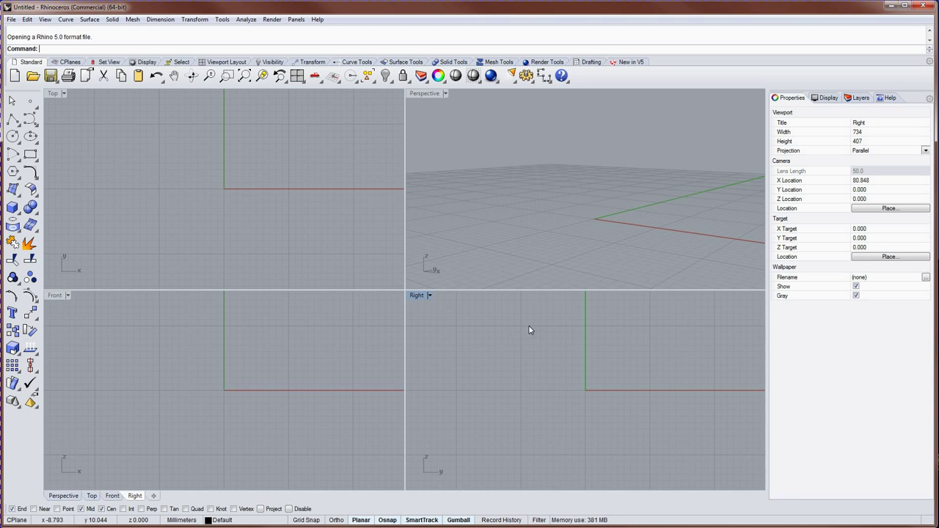
left_click(535, 154)
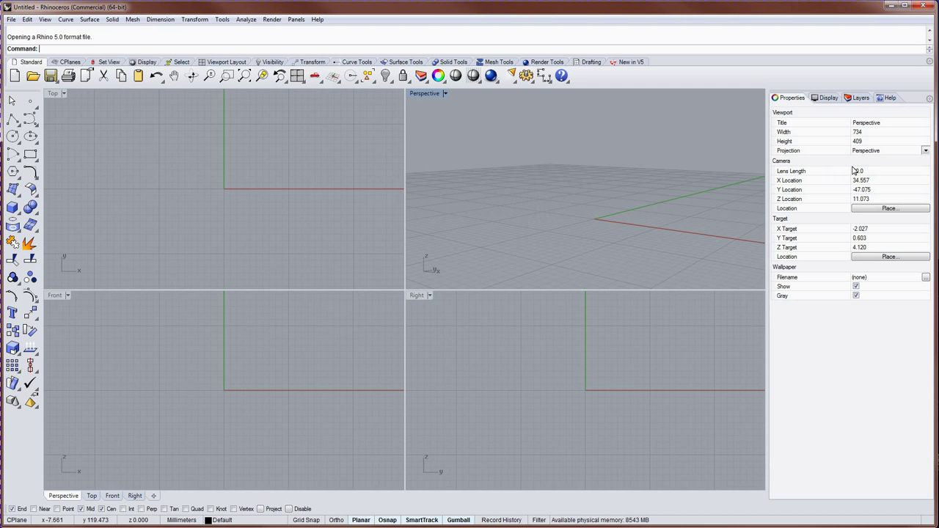
left_click(875, 172)
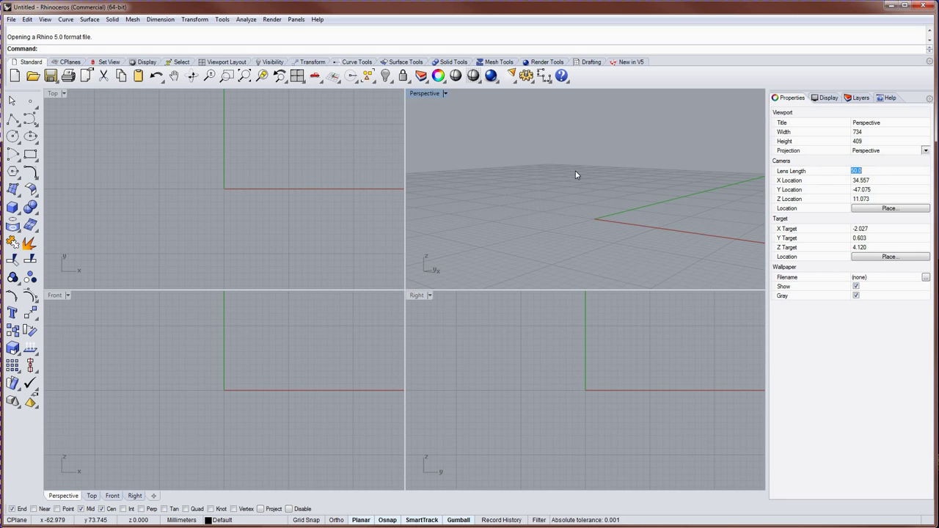
- Orbit and zoom the Perspective view over the grid, pan the Top view, then rotate Perspective slightly
right_click_drag(576, 174, 556, 200)
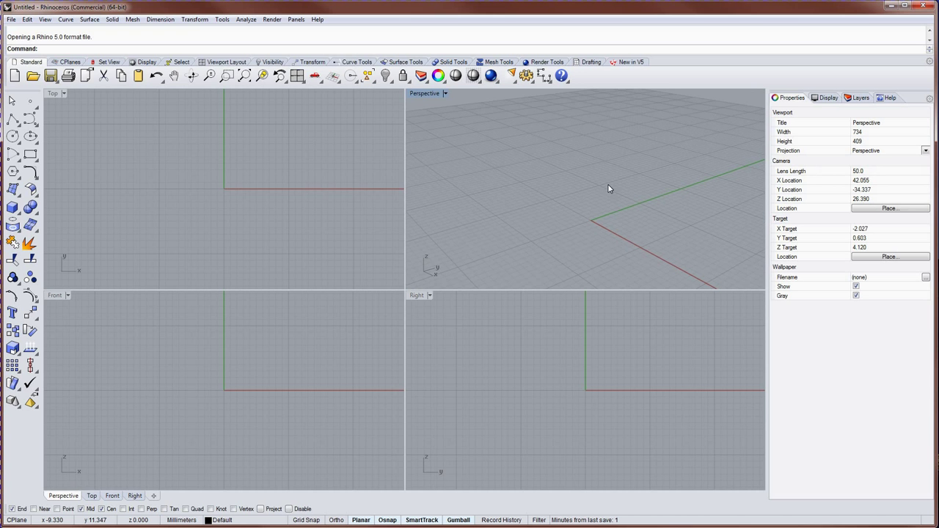
right_click_drag(608, 189, 620, 169, "ctrl")
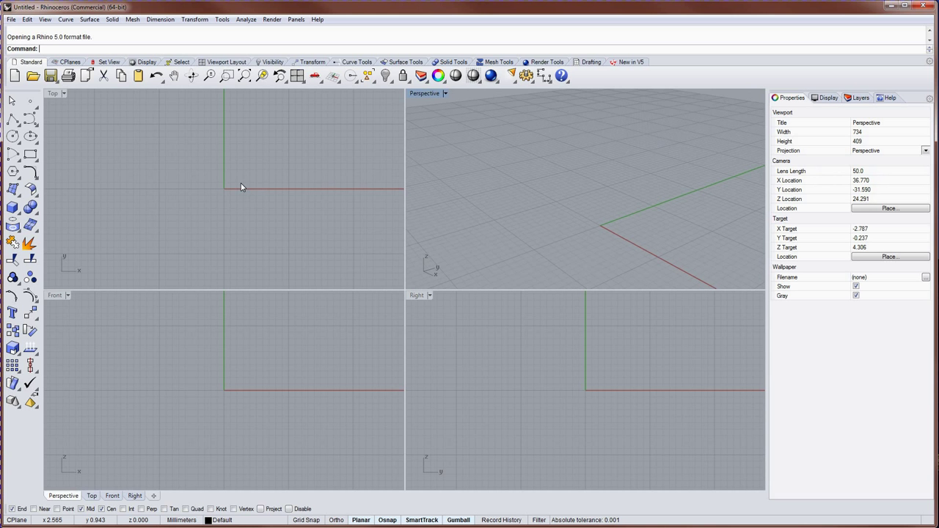
right_click_drag(241, 183, 257, 159)
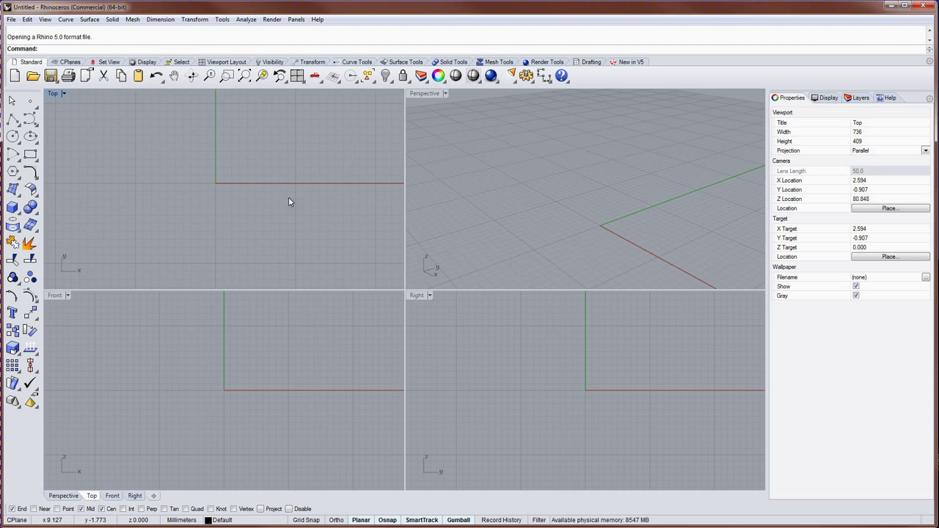
right_click_drag(529, 201, 530, 202)
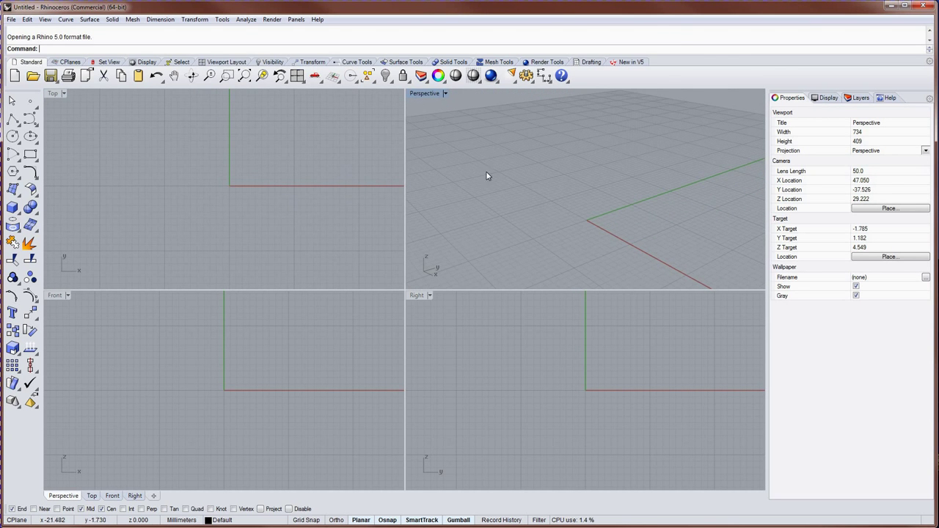
- Browse the CPlanes, Set View, Display, Select, Viewport Layout and Visibility tool tabs
left_click(66, 65)
left_click(106, 63)
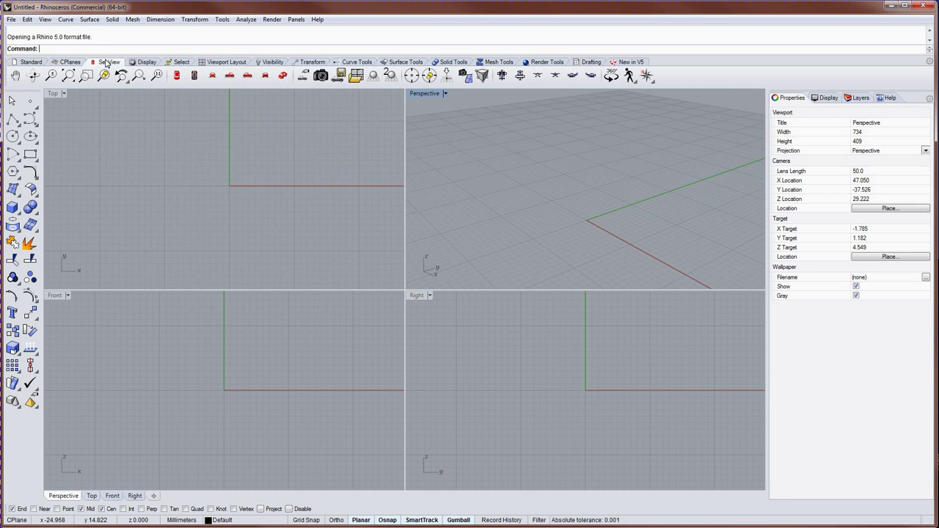
left_click(148, 65)
left_click(185, 65)
left_click(222, 64)
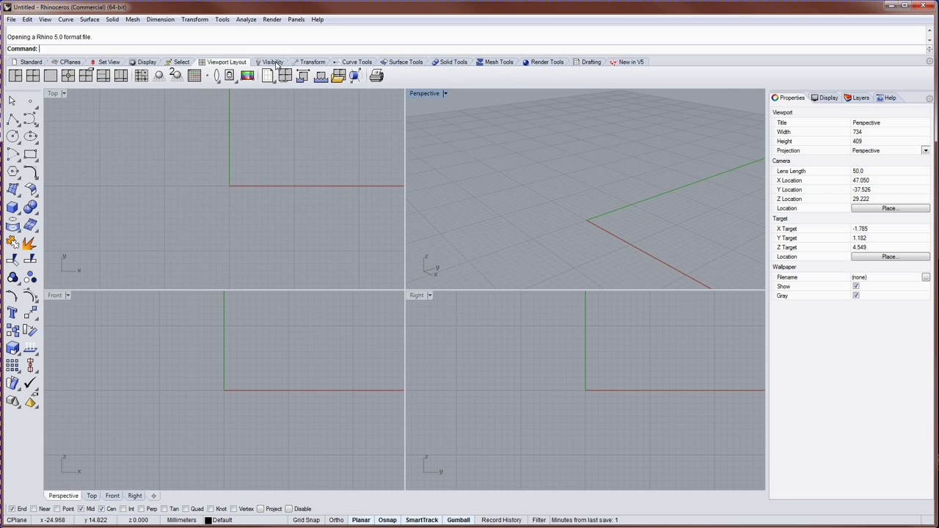
left_click(275, 65)
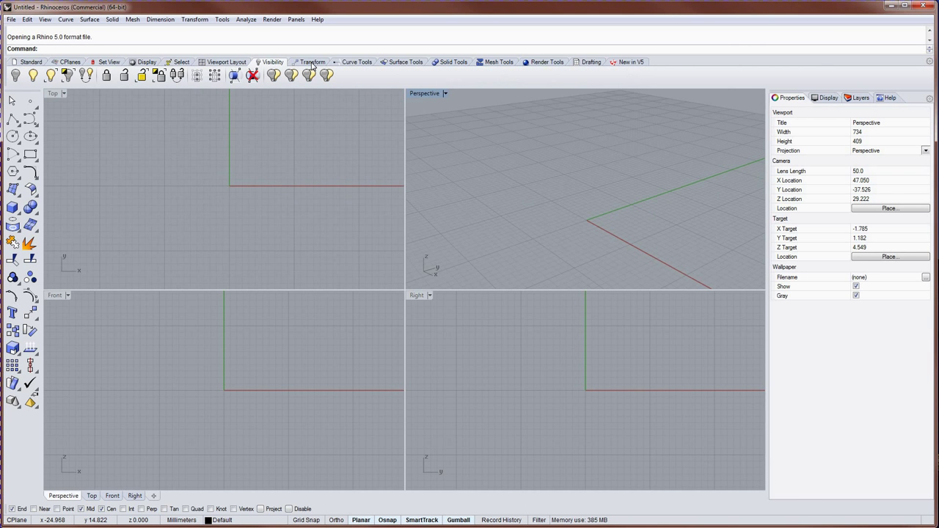
- Look over the Curve Tools tab, then settle on the Surface Tools tab
left_click(353, 65)
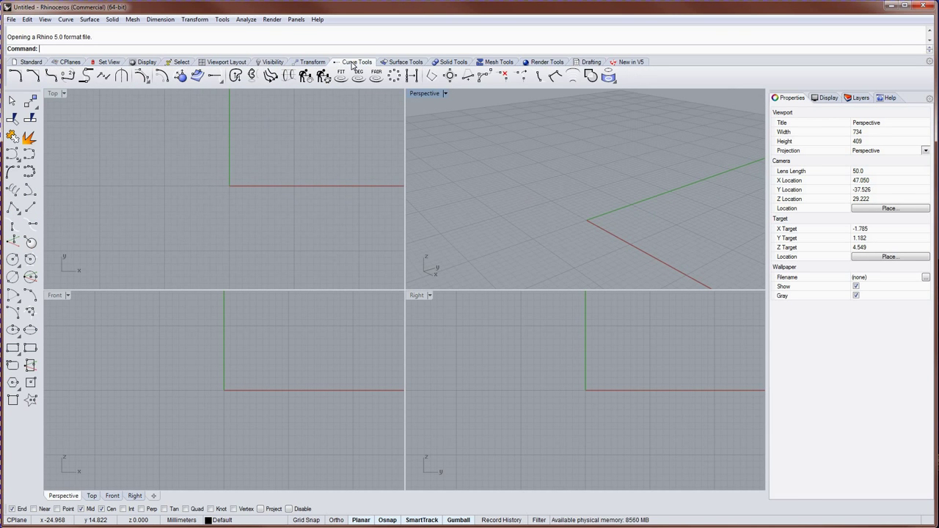
scroll(353, 66, "down", 1)
scroll(353, 66, "down", 1)
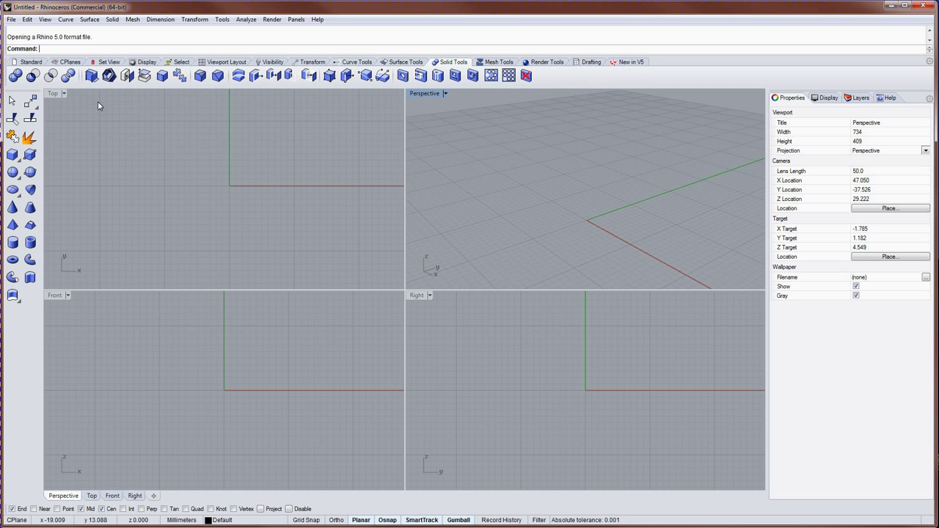
left_click(410, 64)
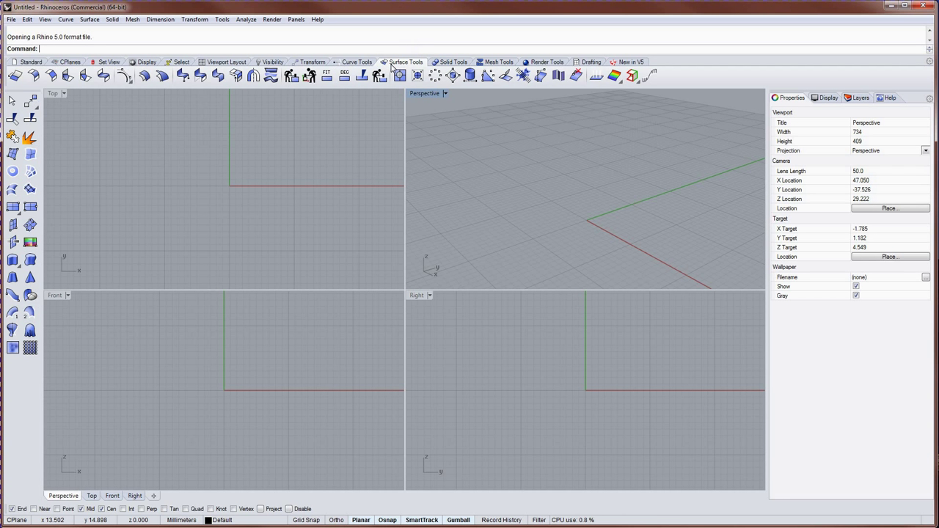
right_click(391, 66)
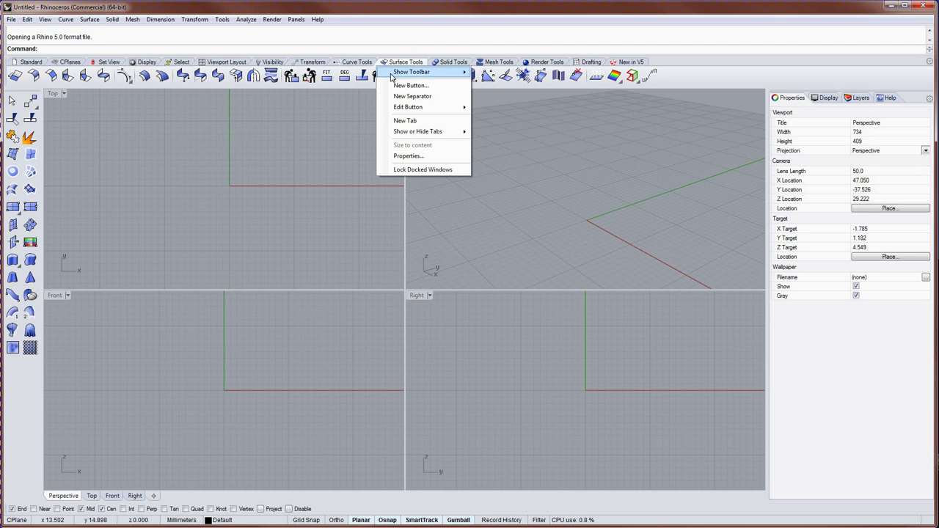
left_click(409, 156)
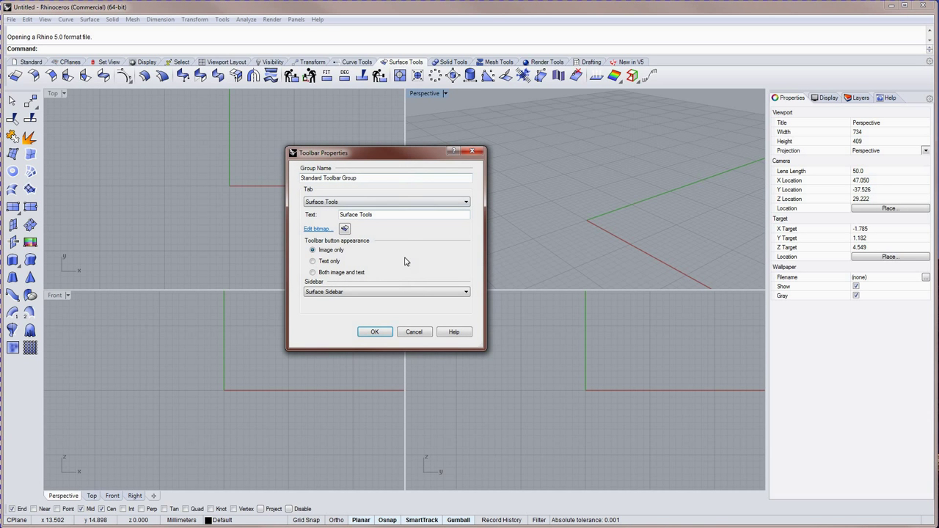
left_click(422, 293)
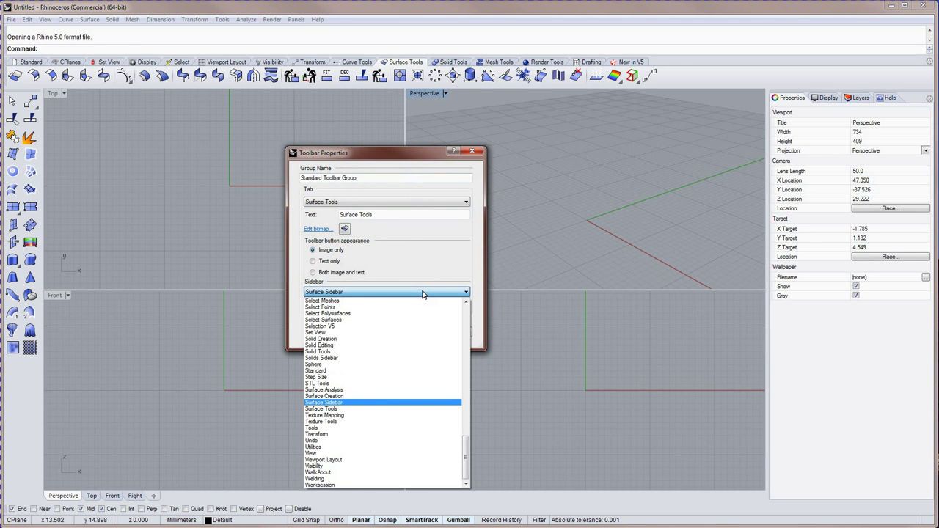
left_click(435, 269)
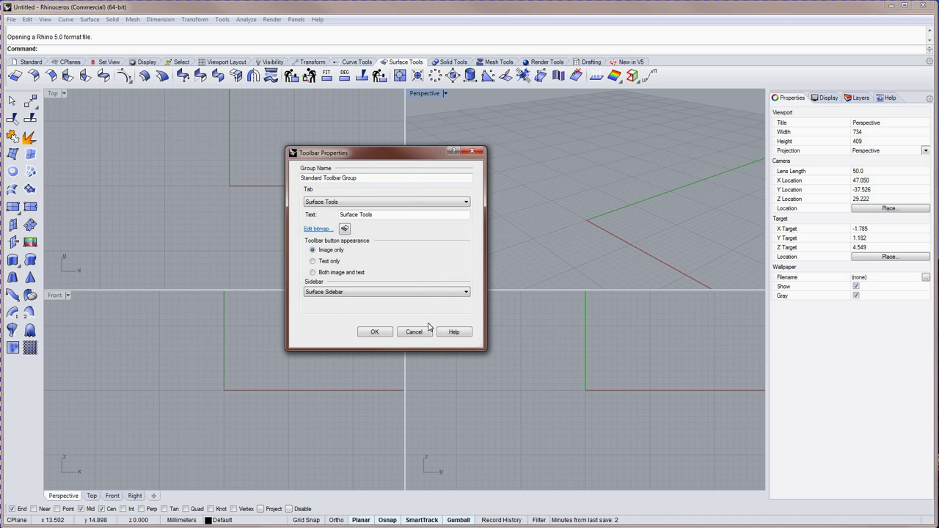
left_click(421, 330)
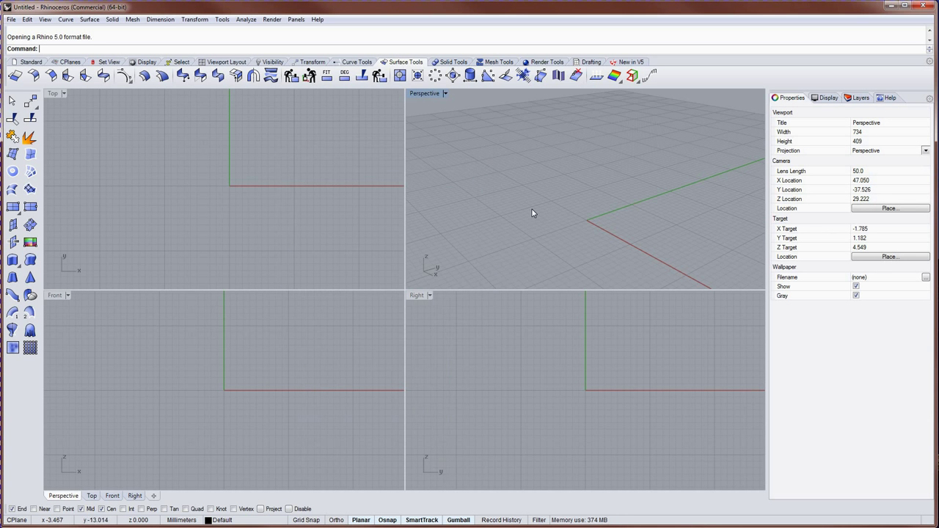
right_click(692, 80)
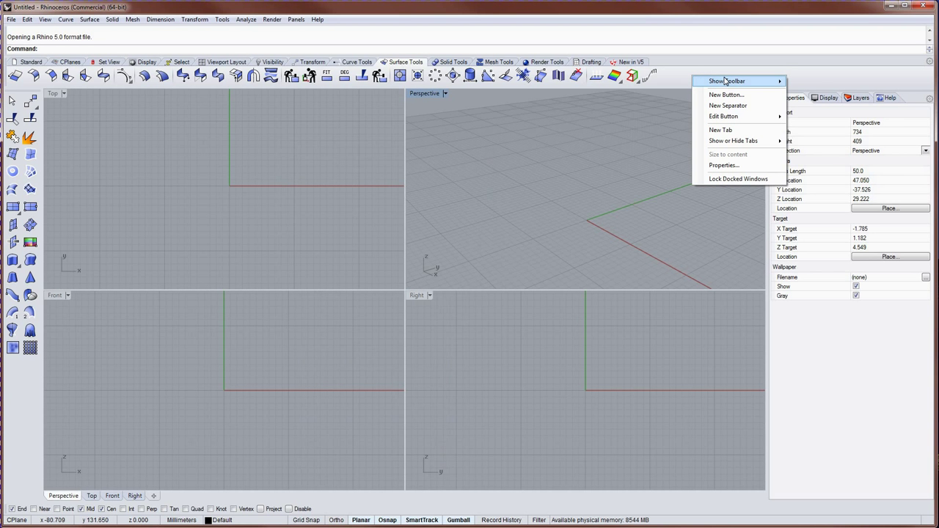
mouse_move(739, 82)
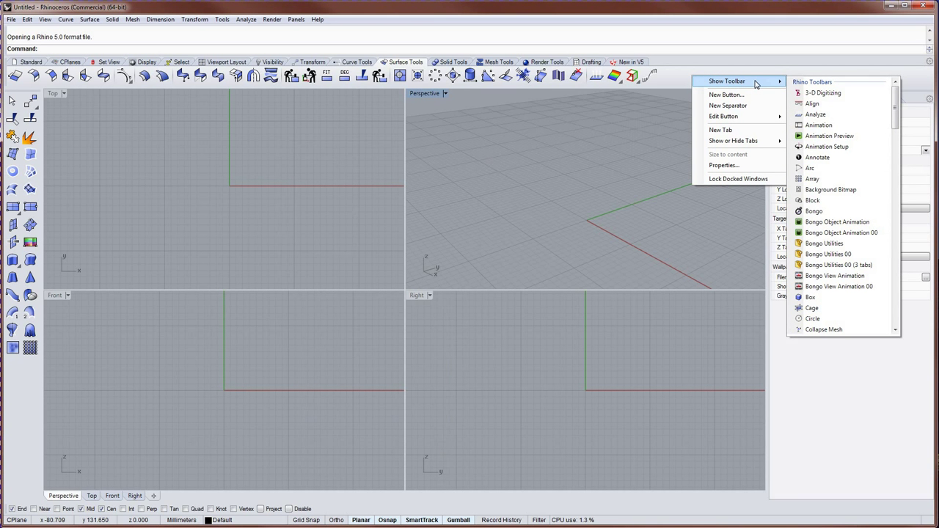
left_click(679, 79)
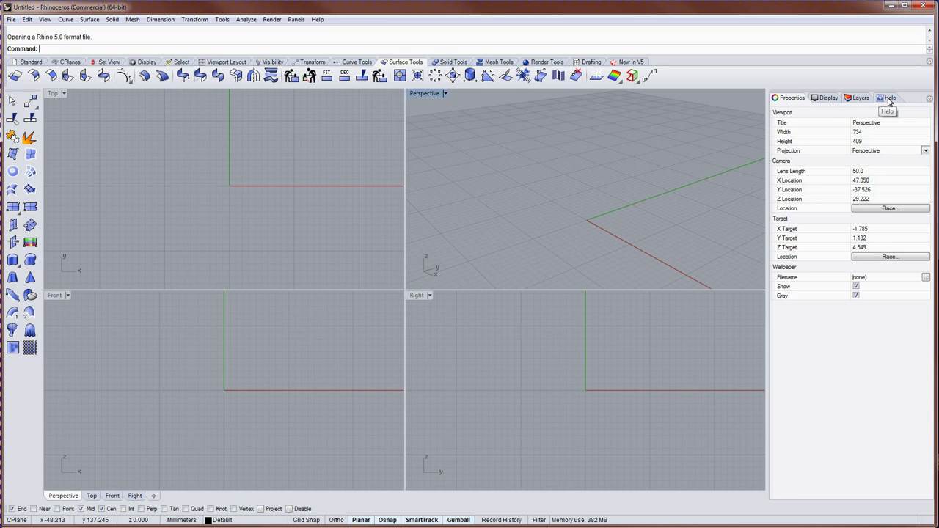
- Float the Properties panel out, then redock it as the first tab of the right panel group
right_click(798, 102)
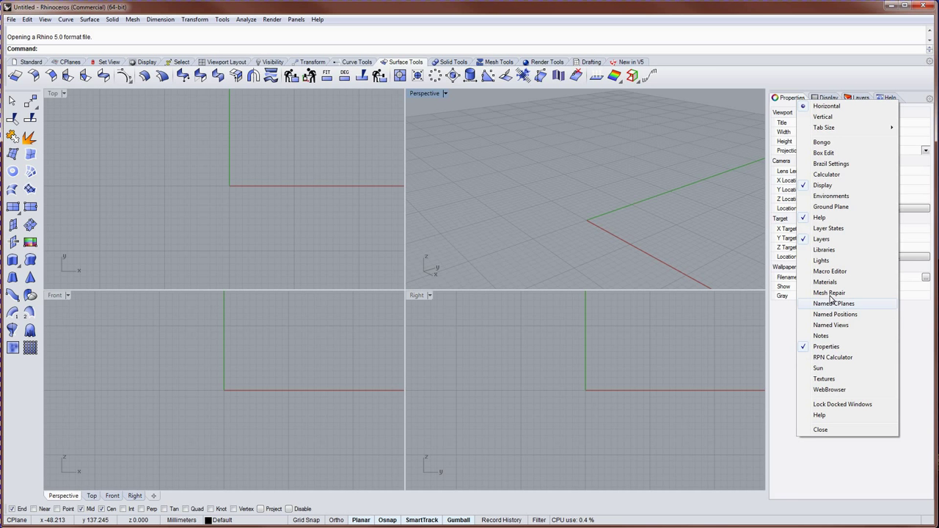
left_click(792, 100)
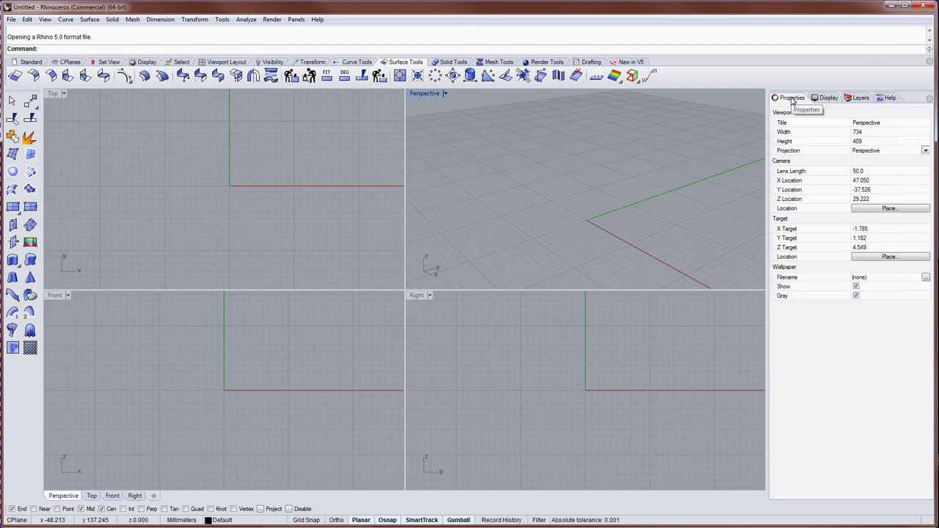
left_click_drag(791, 101, 26, 146)
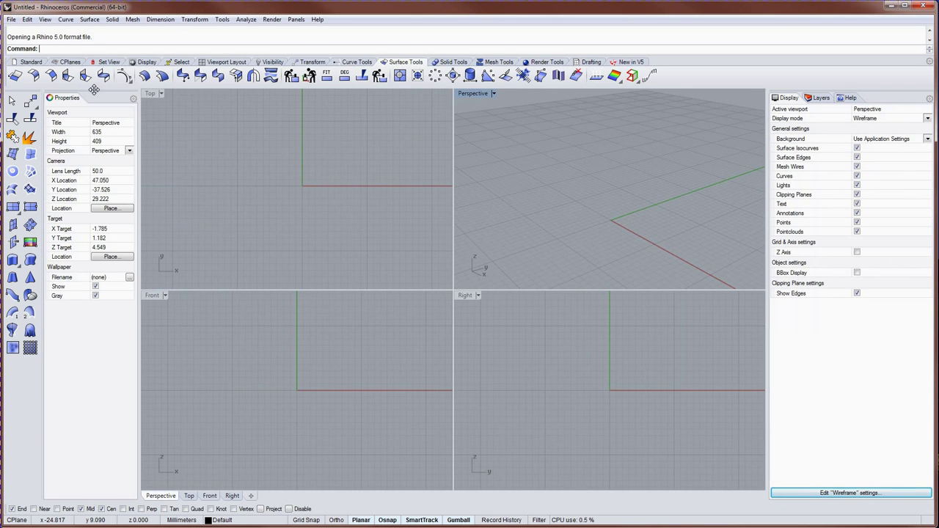
left_click_drag(94, 89, 791, 102)
left_click_drag(884, 97, 789, 104)
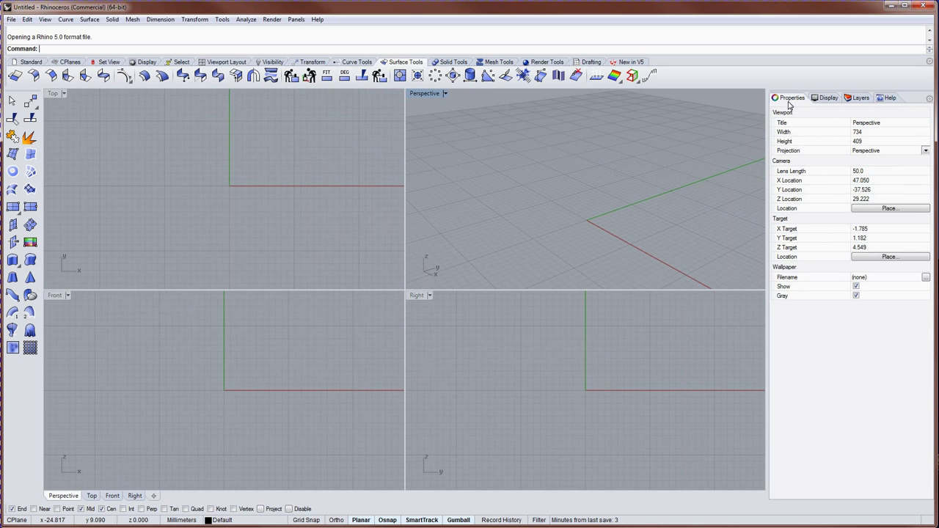
- Show the Help panel's Welcome page in the right-hand panel group
left_click(297, 20)
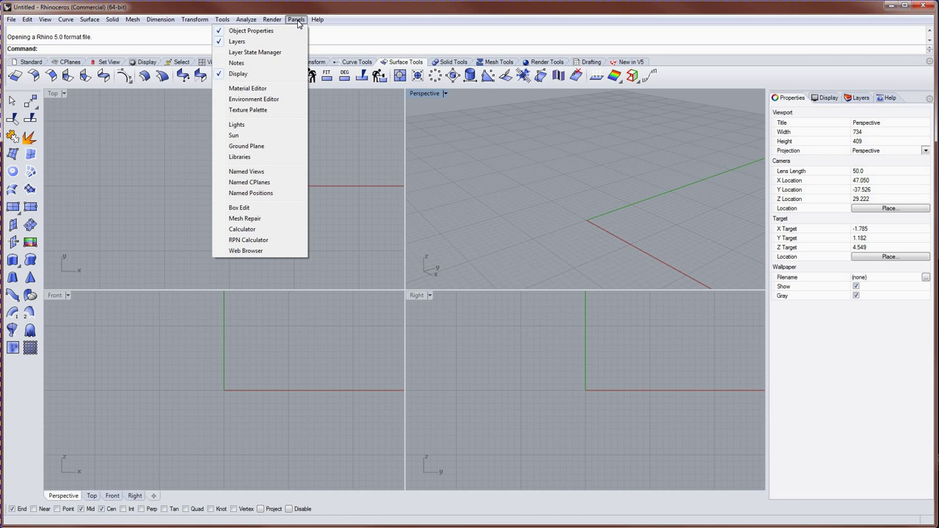
left_click(553, 137)
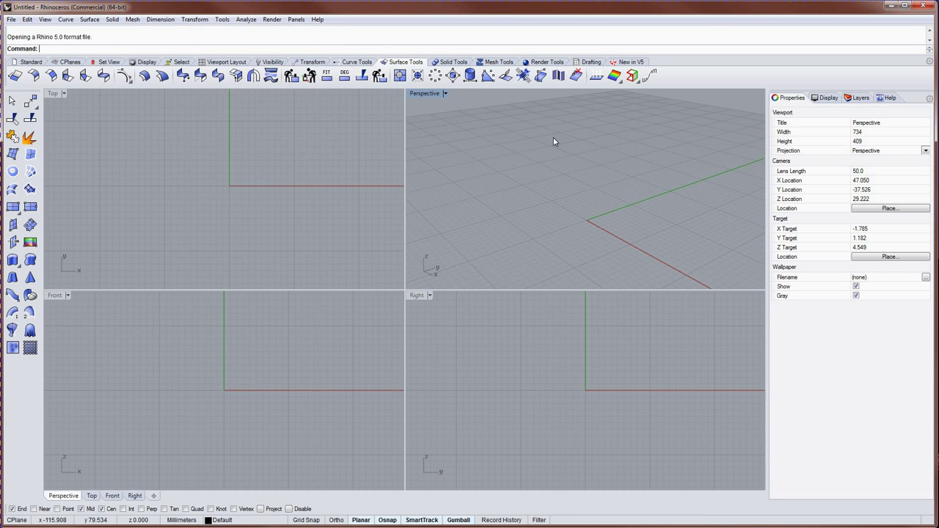
left_click(890, 98)
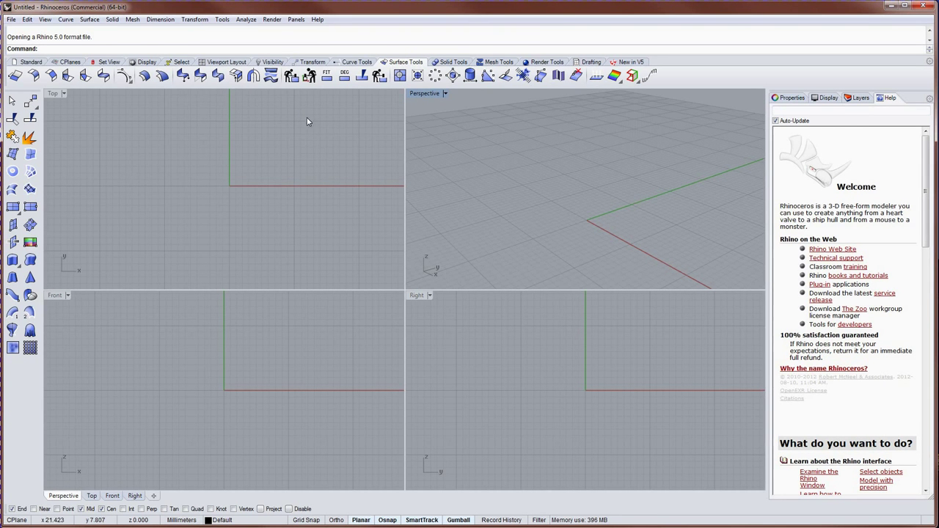
- Draw a box in Perspective from two base corners and a height, then orbit to view it
left_click(31, 61)
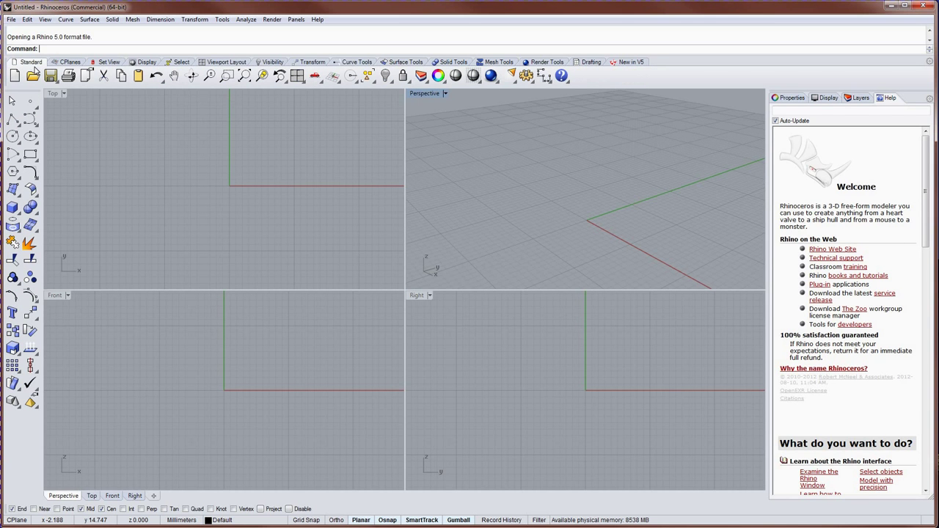
left_click(12, 207)
left_click(481, 151)
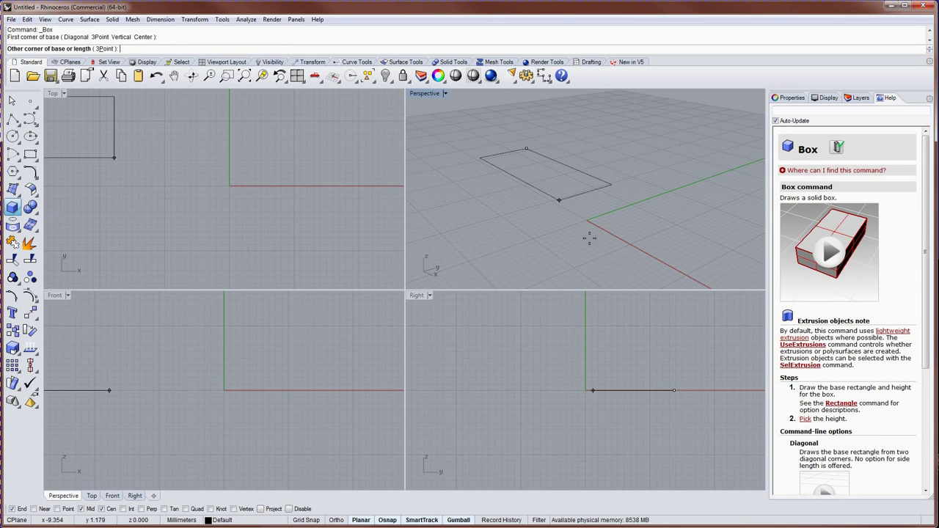
left_click(600, 238)
left_click(600, 176)
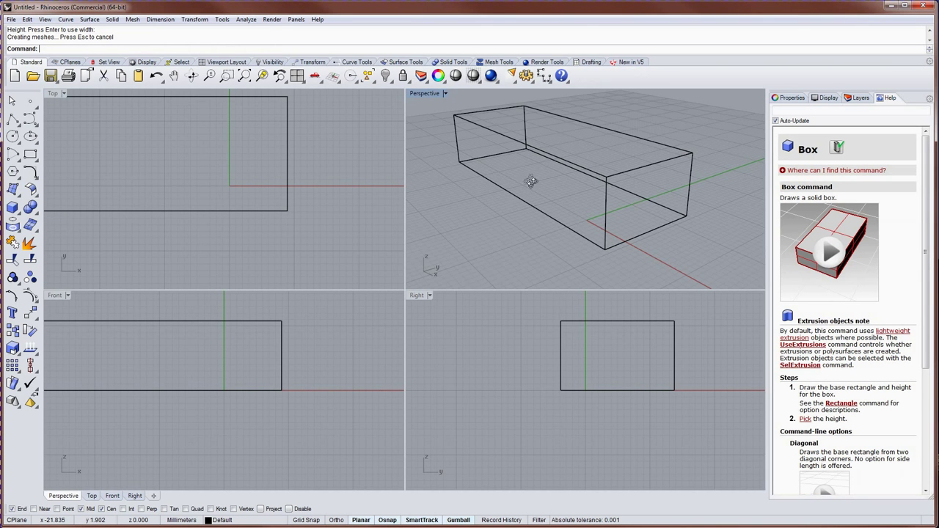
mouse_move(530, 180)
right_mouse_down()
mouse_move(584, 168)
mouse_move(521, 162)
mouse_move(536, 162)
mouse_move(531, 172)
right_mouse_up()
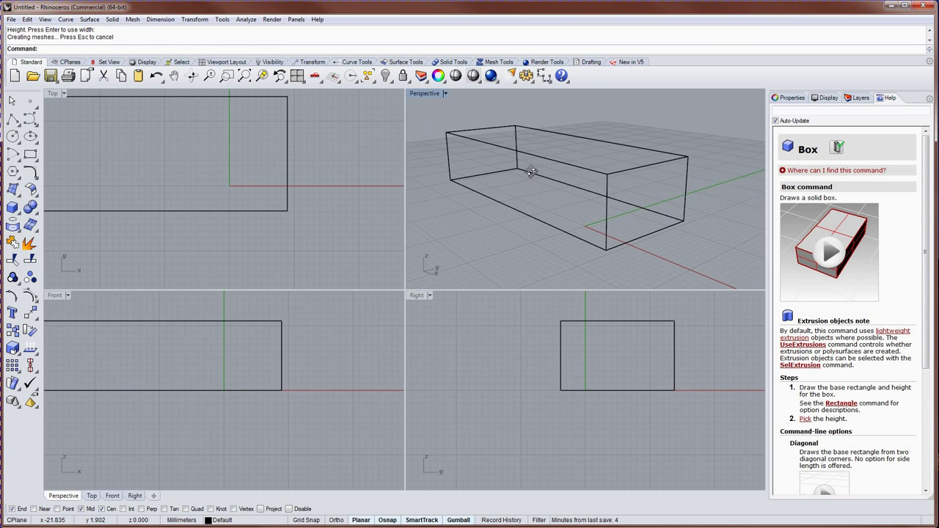
- In the Display panel, preview Shaded, Rendered and Ghosted modes, then return Perspective to Wireframe
left_click(825, 97)
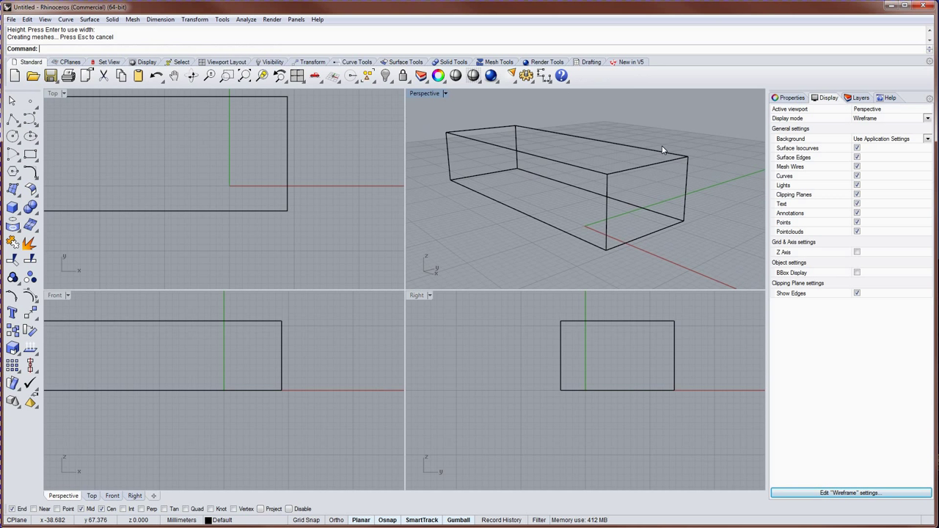
left_click(927, 119)
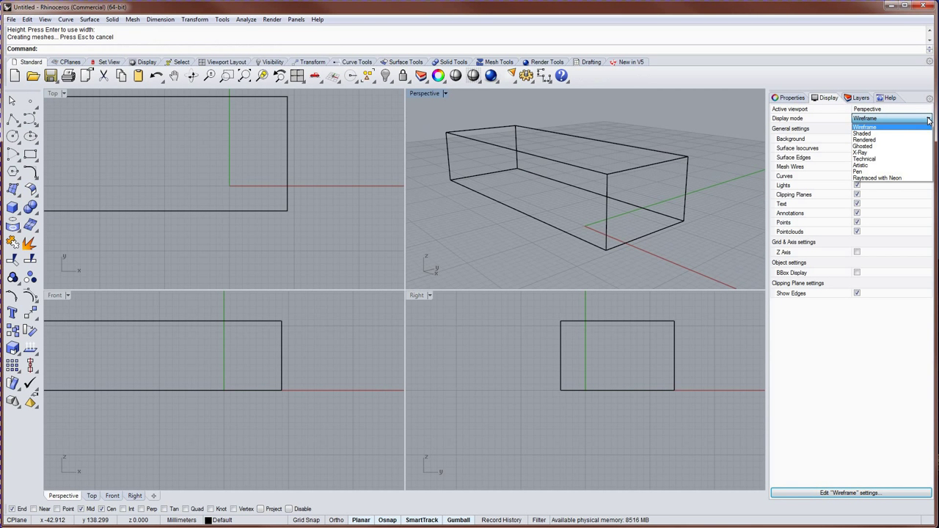
left_click(917, 133)
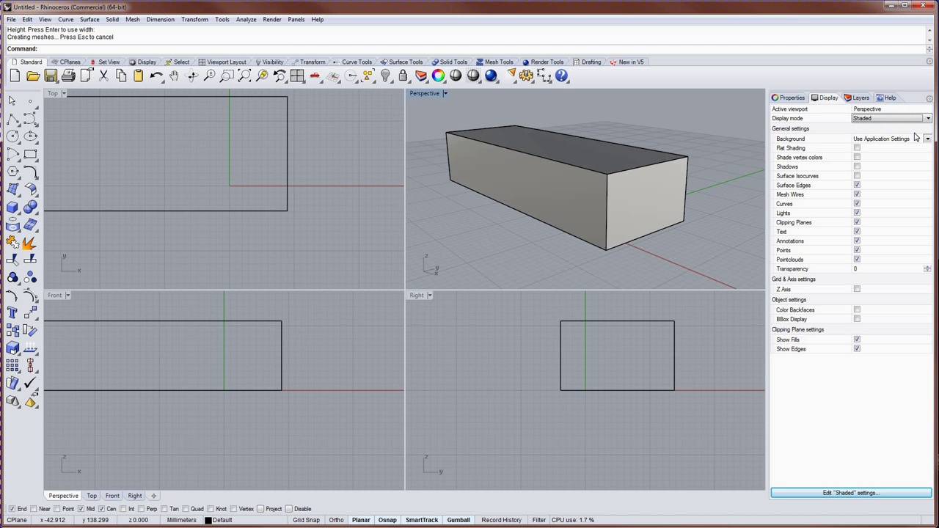
left_click(922, 120)
left_click(914, 140)
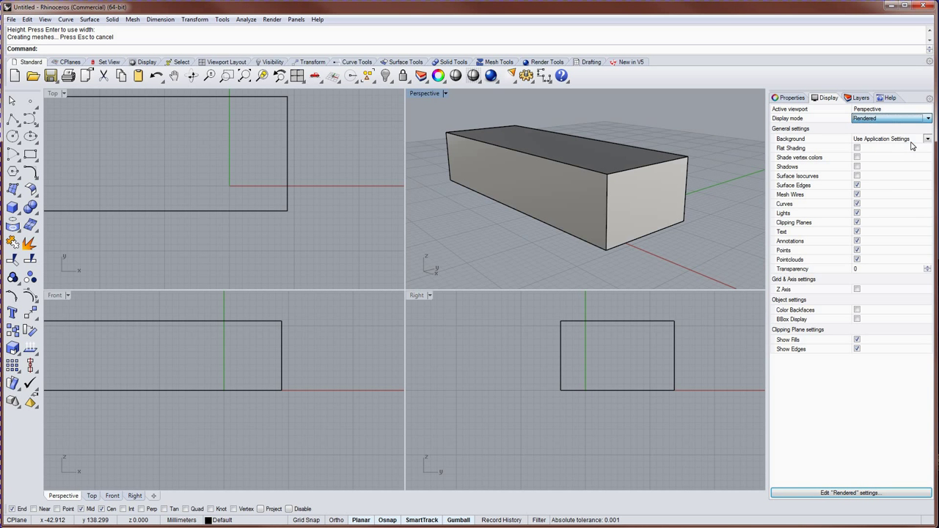
left_click(911, 120)
left_click(911, 147)
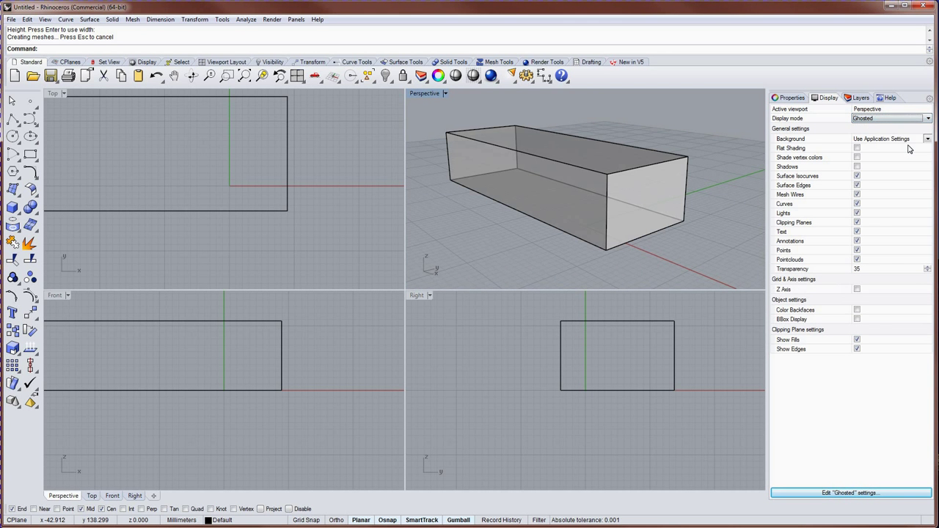
left_click(884, 120)
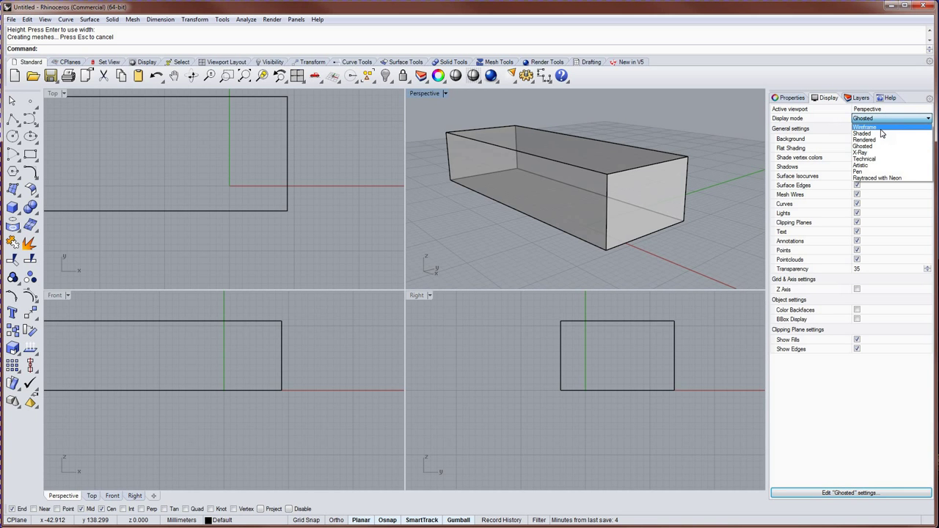
left_click(881, 129)
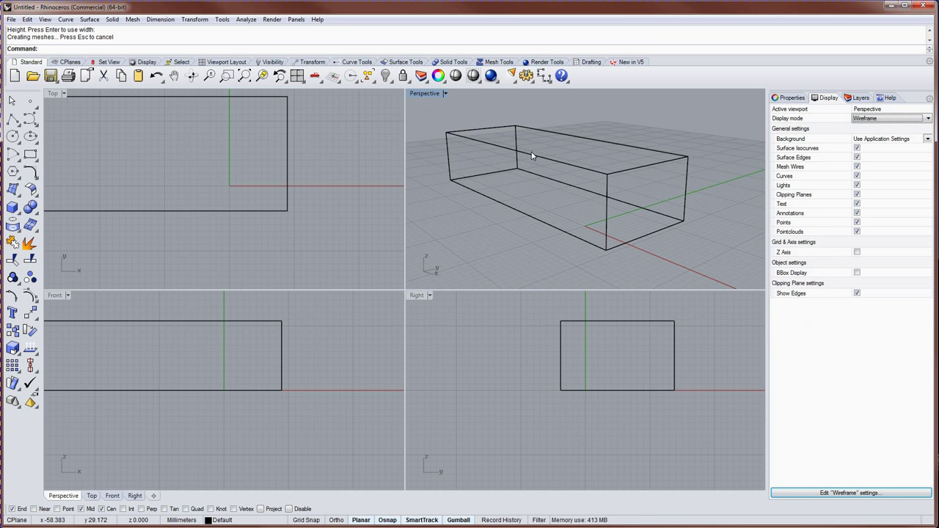
mouse_move(483, 130)
right_mouse_down()
mouse_move(540, 157)
mouse_move(478, 110)
mouse_move(483, 119)
right_mouse_up()
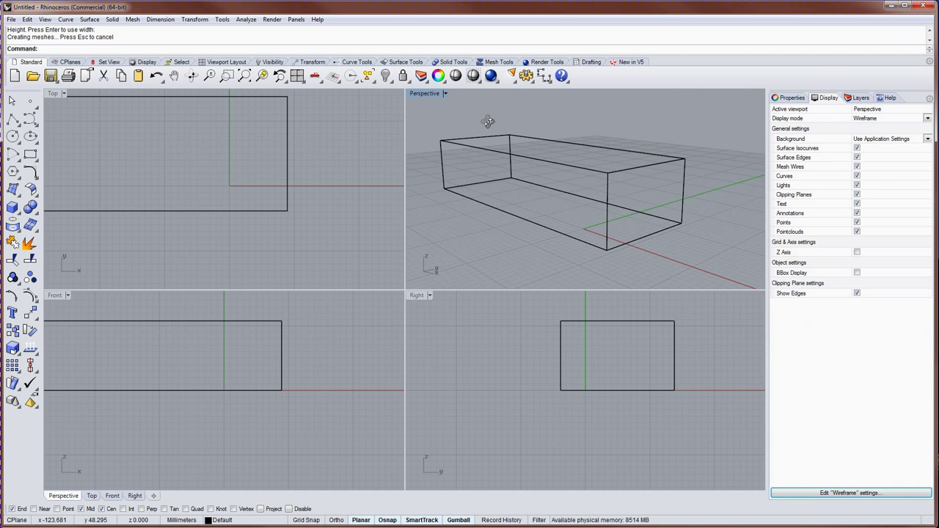
left_click(112, 20)
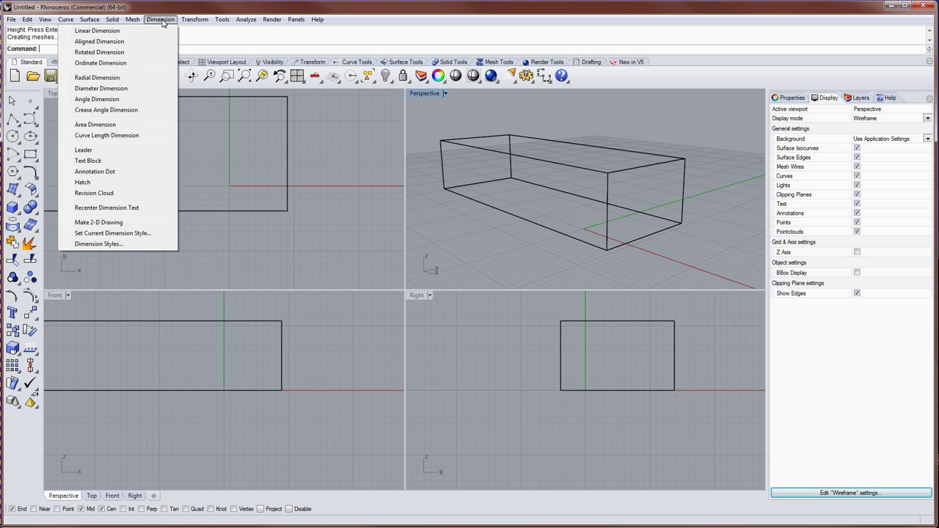
left_click(228, 19)
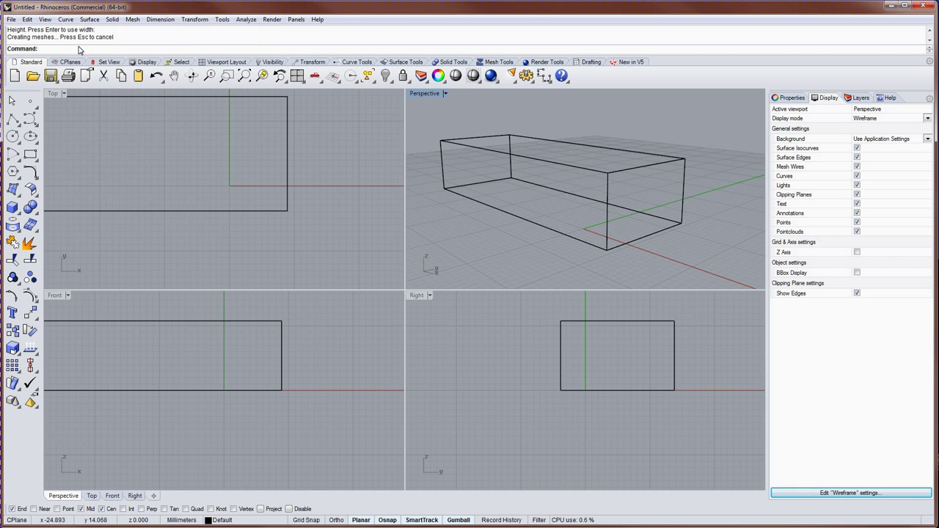
type("a")
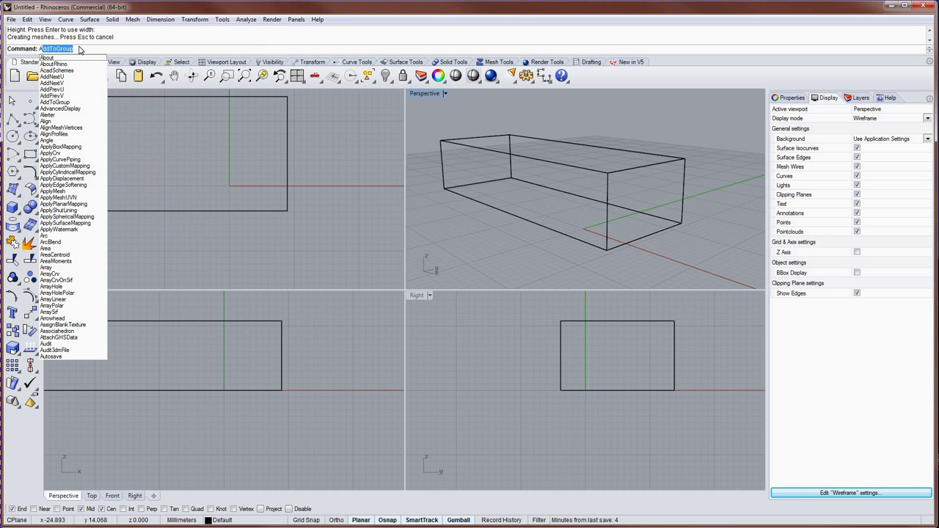
type("r")
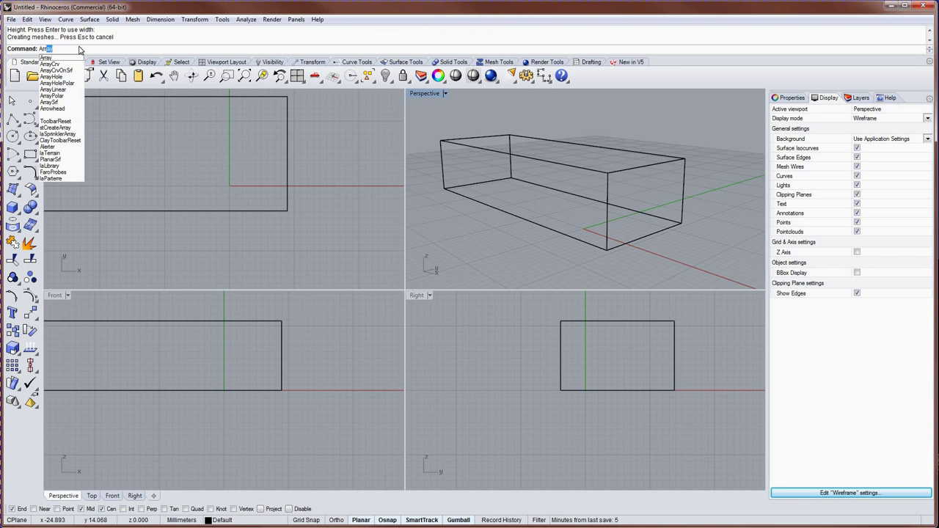
key("Escape")
key("Escape")
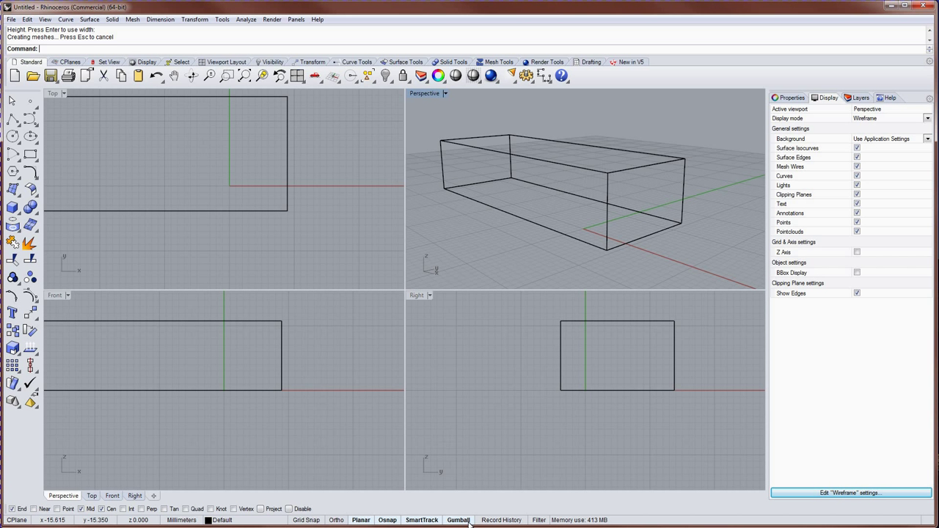
- Make the Right viewport the active view
left_click(500, 406)
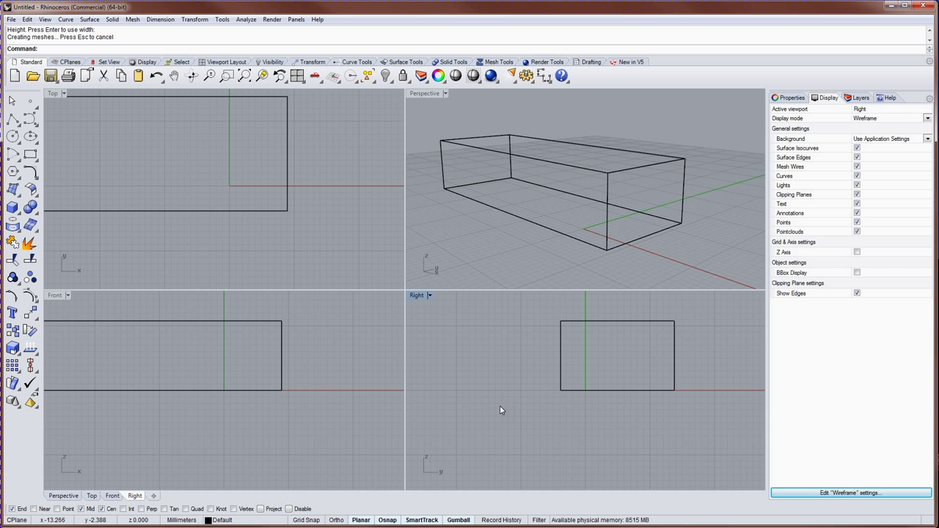